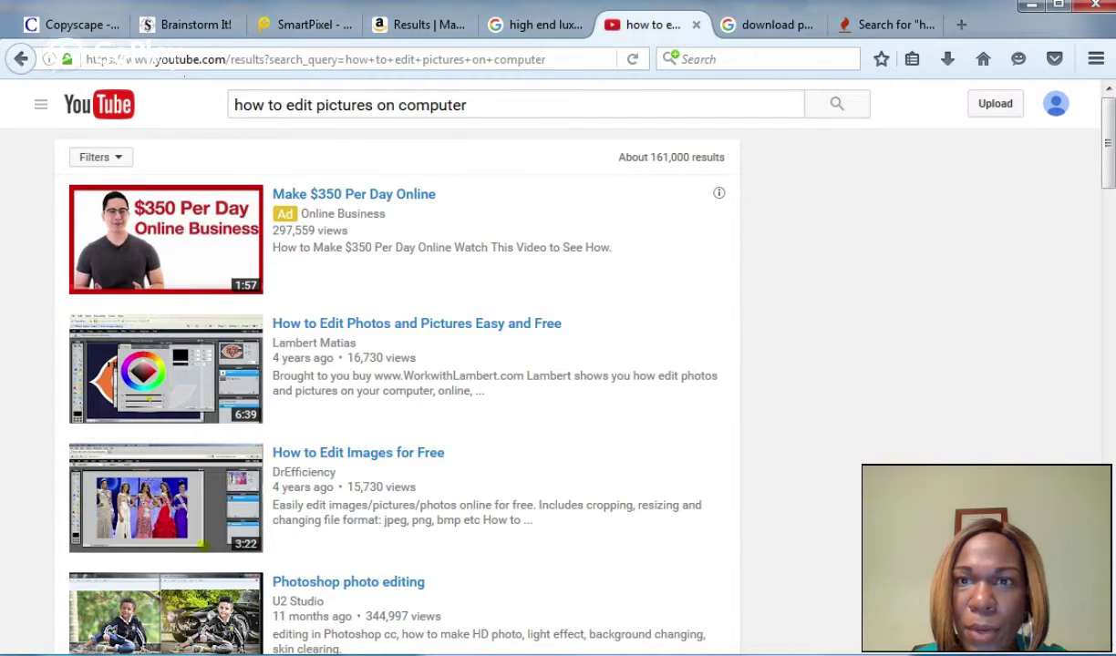
- Review Keyword Tool's 124 YouTube suggestions for 'how to edit pictures', then view Google's 386 results
key(ctrl+Tab)
key(ctrl+Tab)
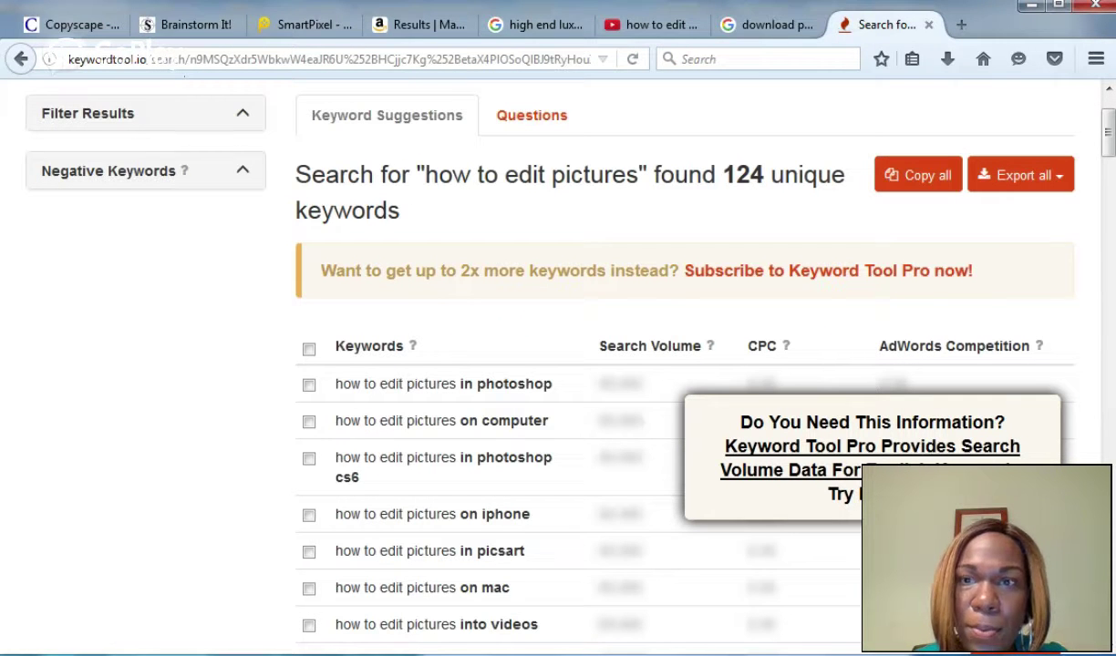
scroll(638, 364, up, 2)
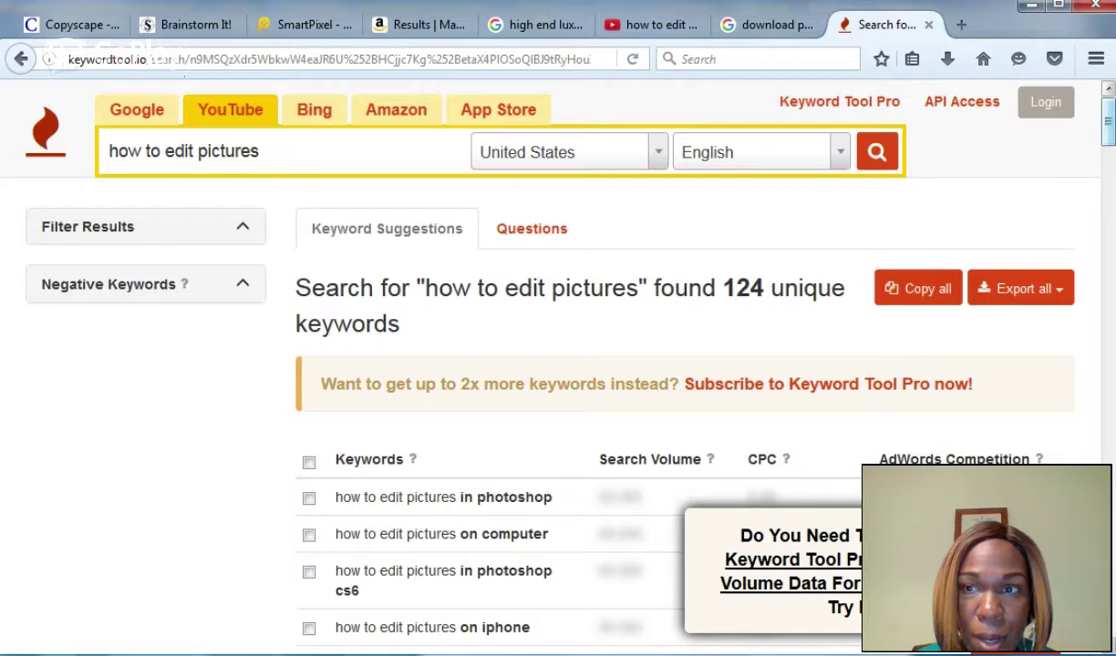
scroll(547, 365, down, 1)
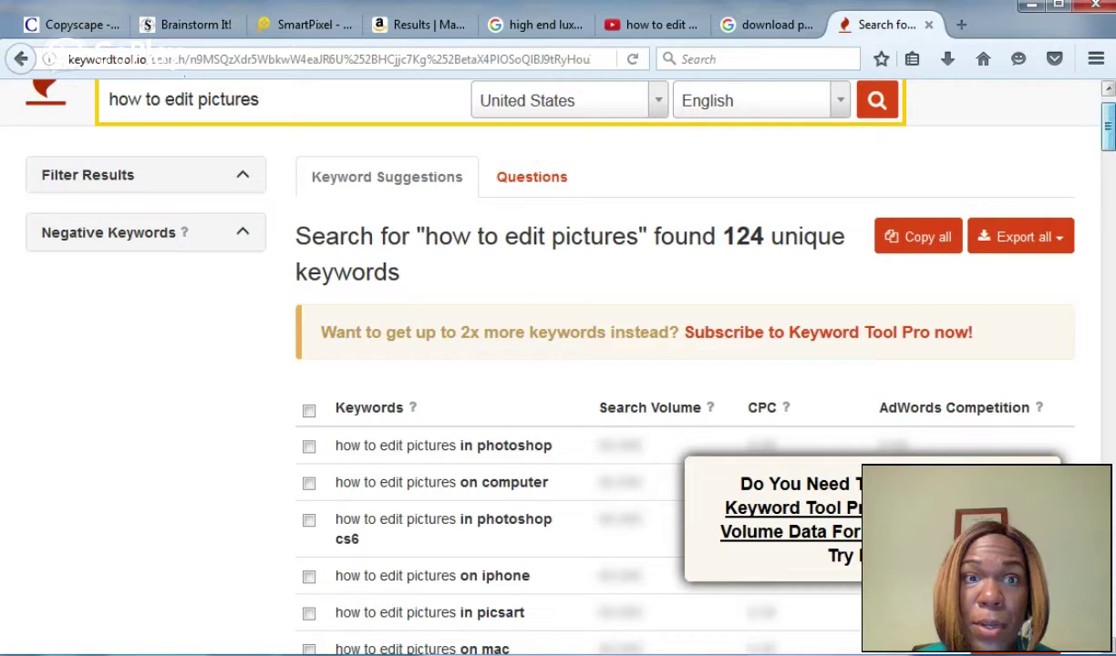
scroll(547, 364, up, 1)
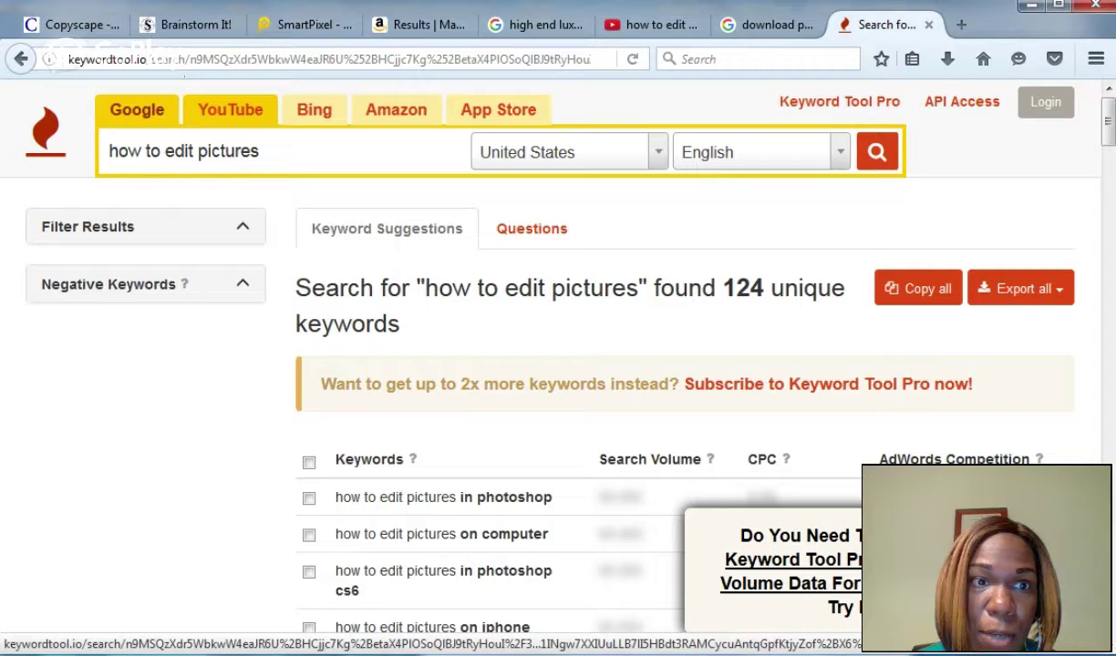
click(136, 110)
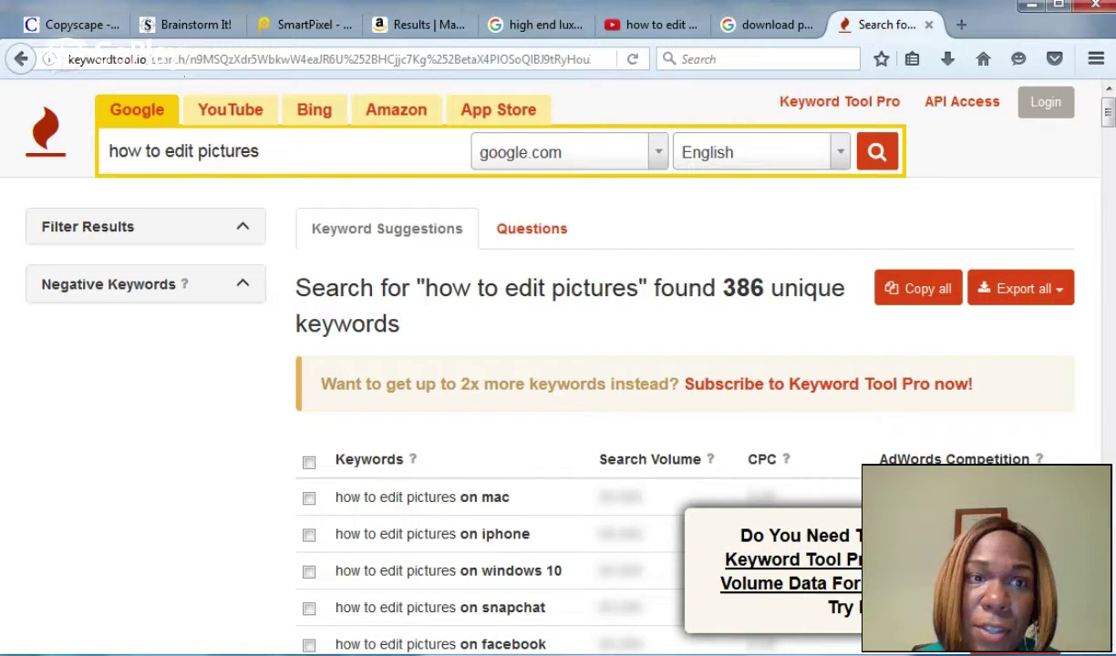
- Return to the 124 YouTube keyword suggestions and show the browser's recent downloads
click(230, 109)
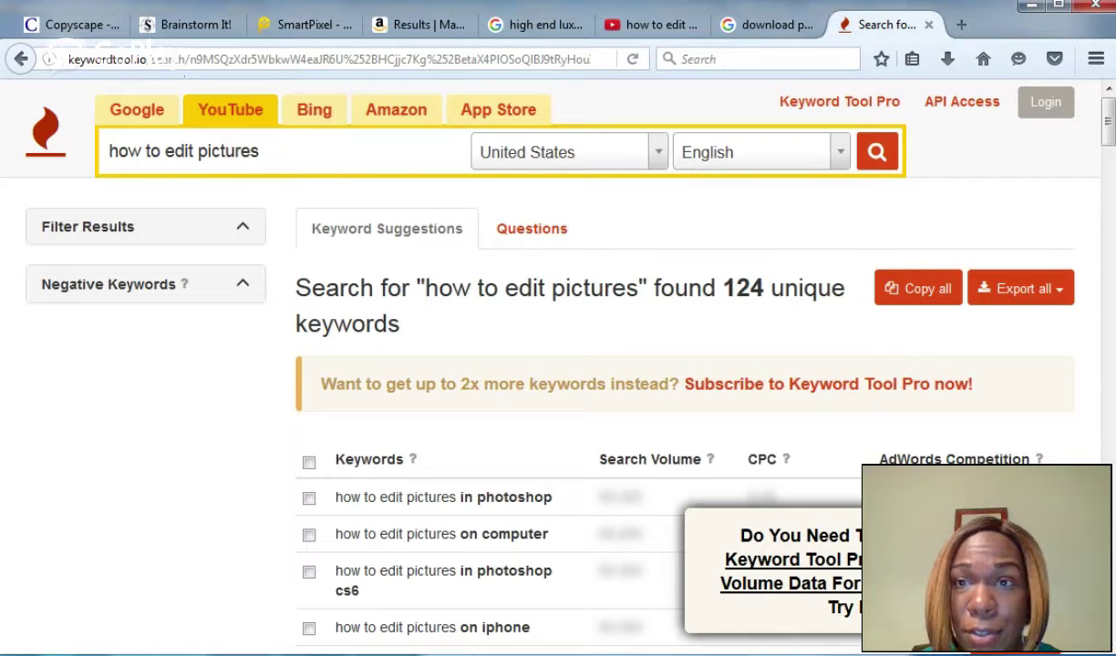
click(947, 59)
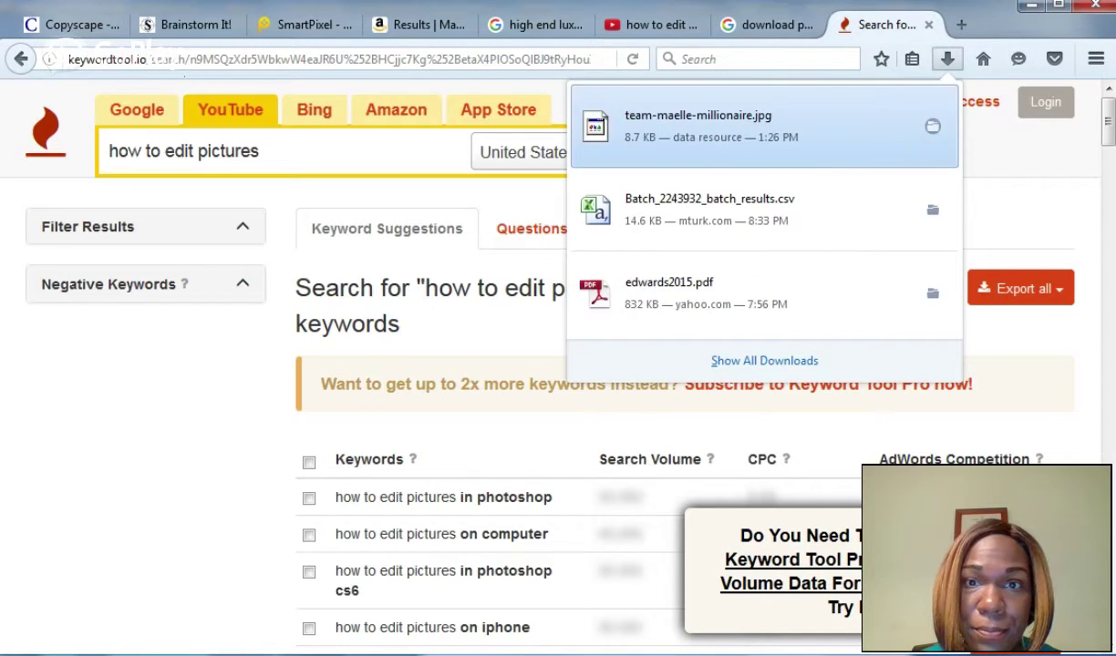
- Open the downloaded team-maelle-millionaire.jpg in Photo Viewer and load it into Paint, then return to YouTube
click(697, 126)
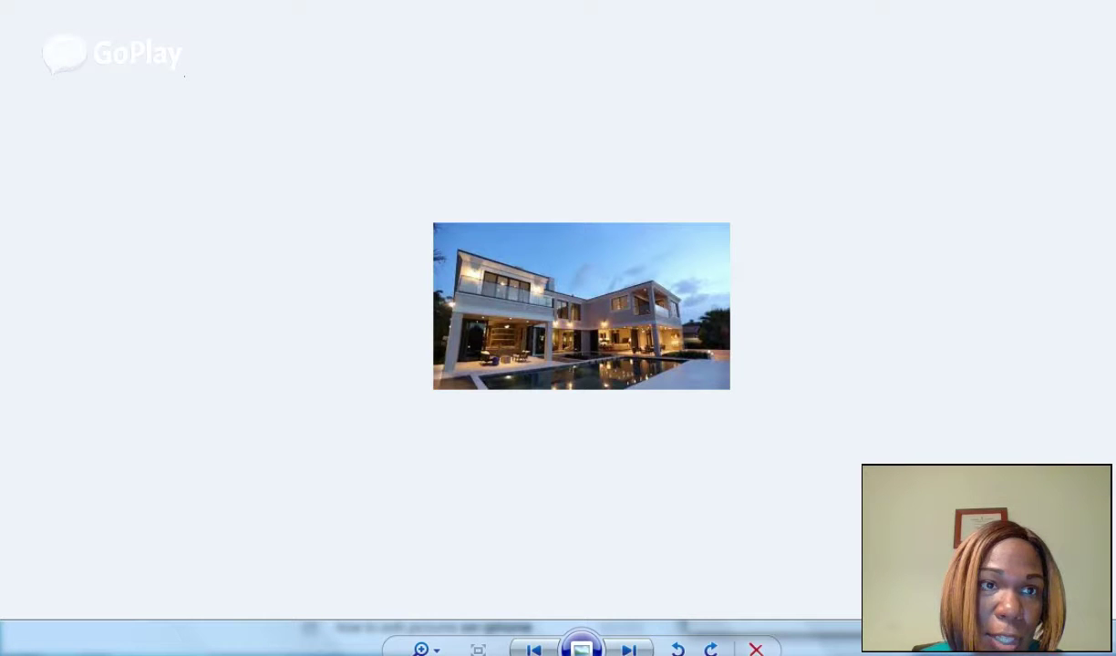
click(187, 0)
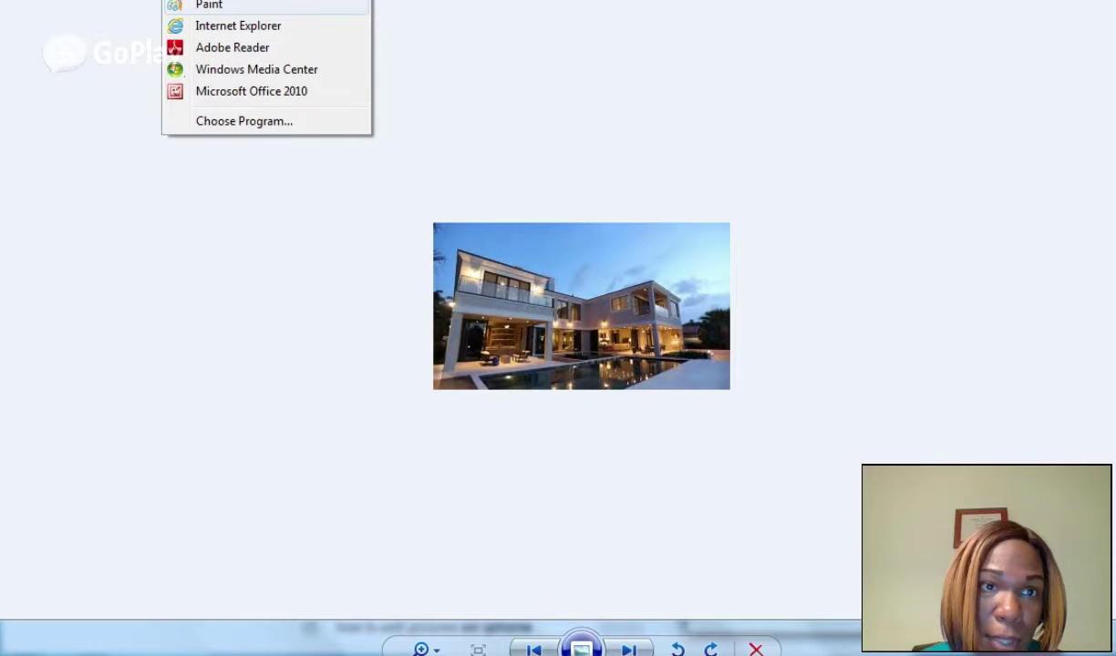
click(209, 5)
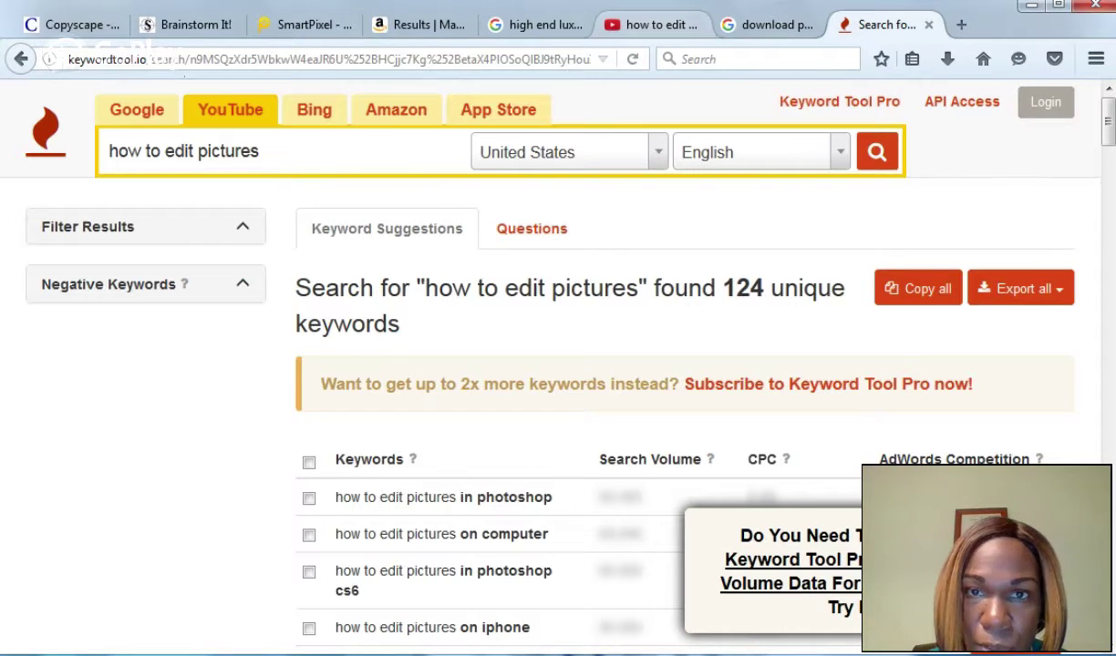
click(653, 24)
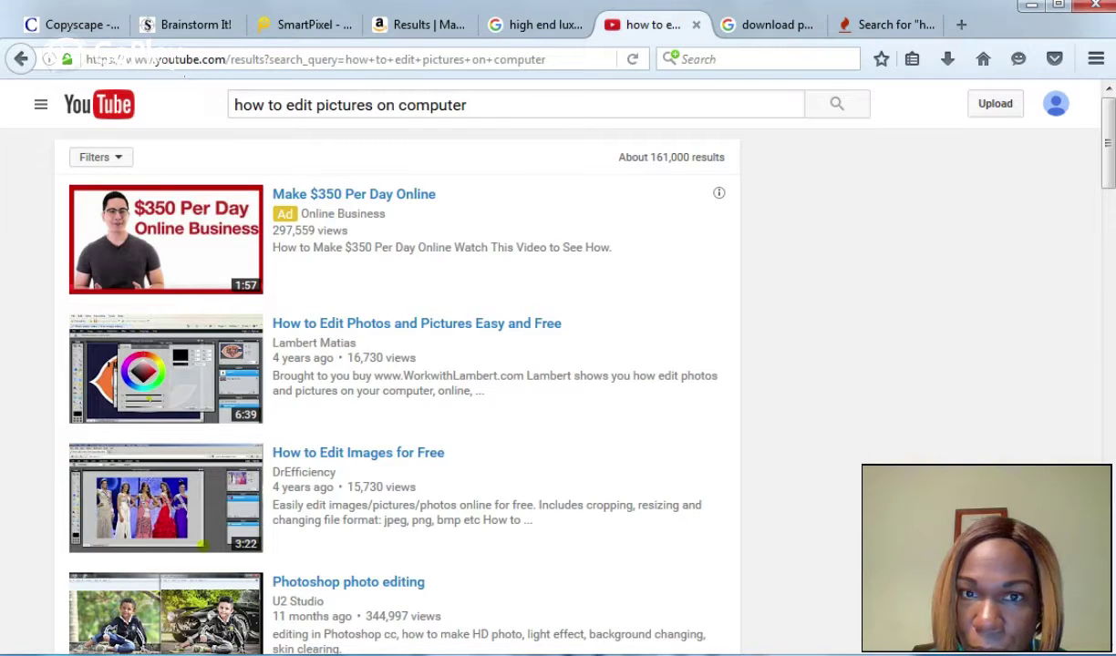
- Start adding channel art on the YouTube channel page via Creator Studio, then resize the 300 × 168 photo in Paint
click(1055, 103)
click(940, 234)
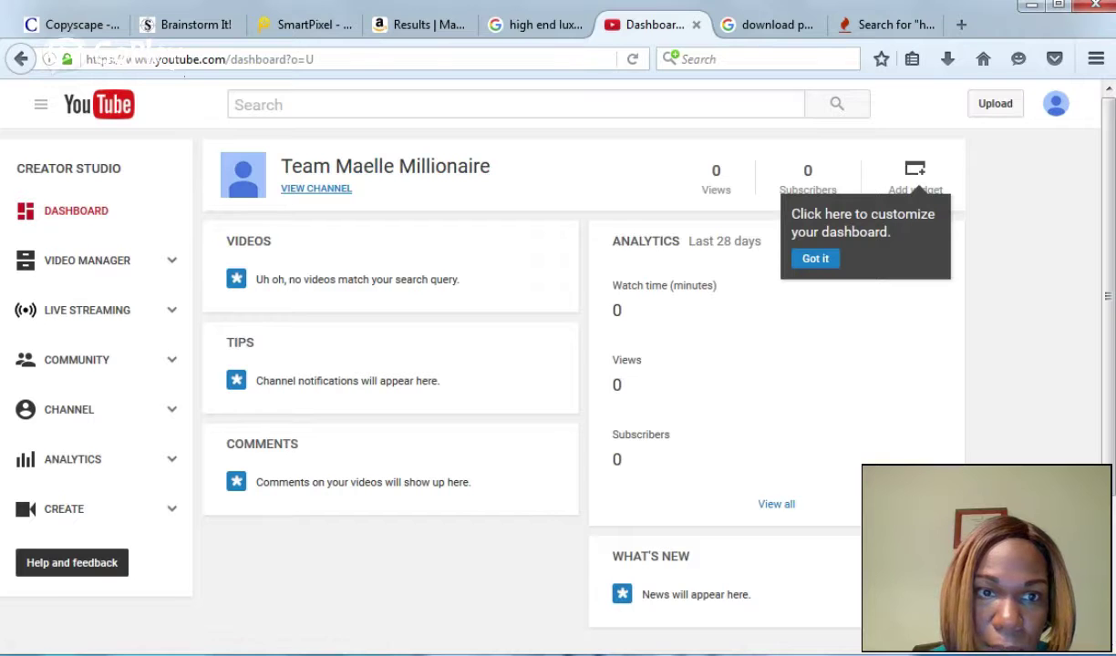
click(315, 189)
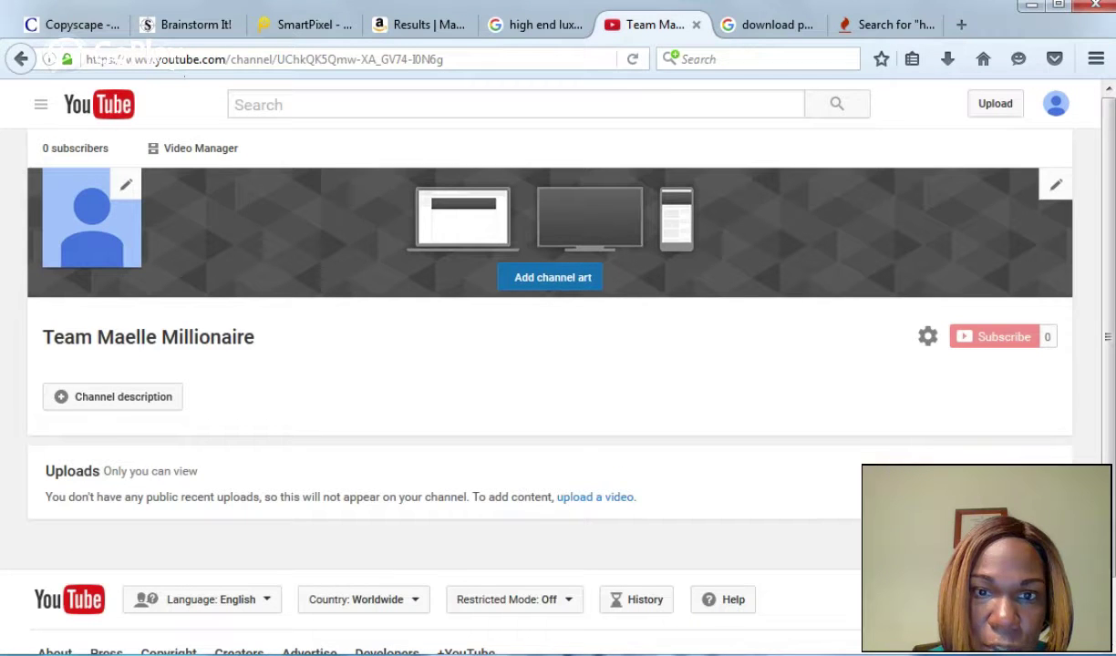
click(553, 277)
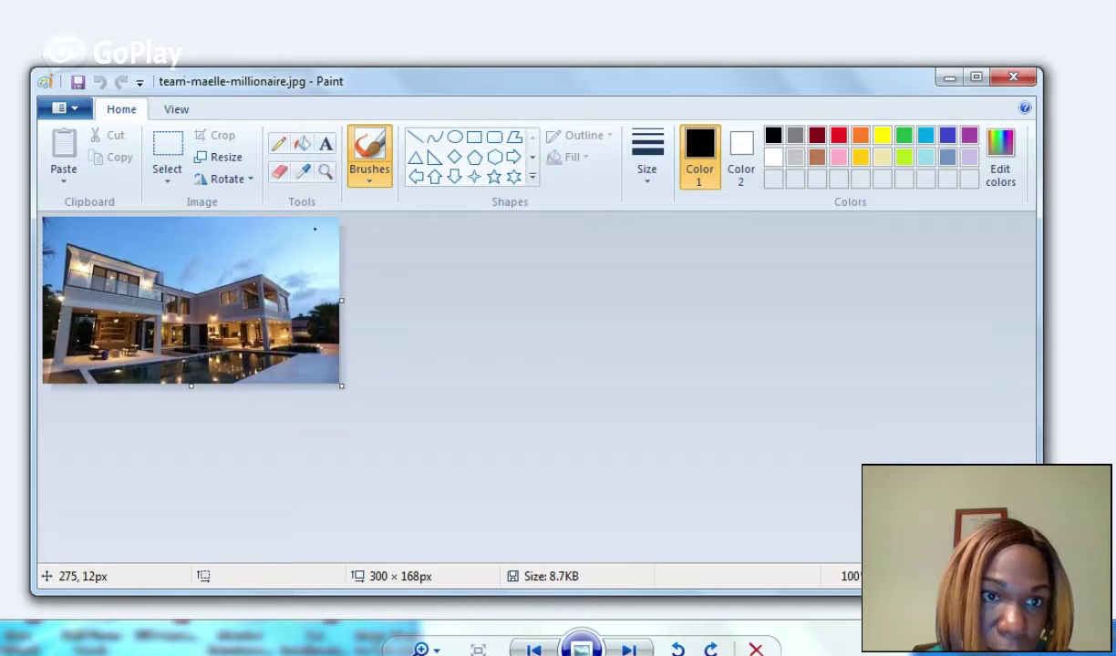
click(219, 157)
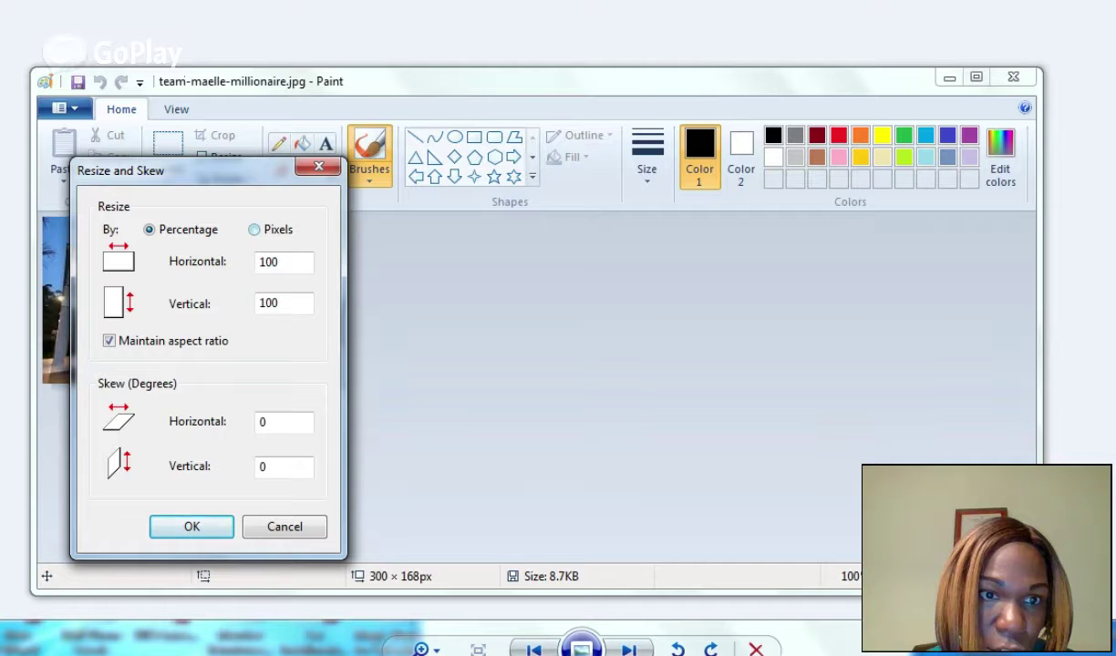
- Resize the house photo in pixels from 300 to 2560 wide, keeping aspect ratio (2560 × 1433)
click(253, 230)
click(282, 261)
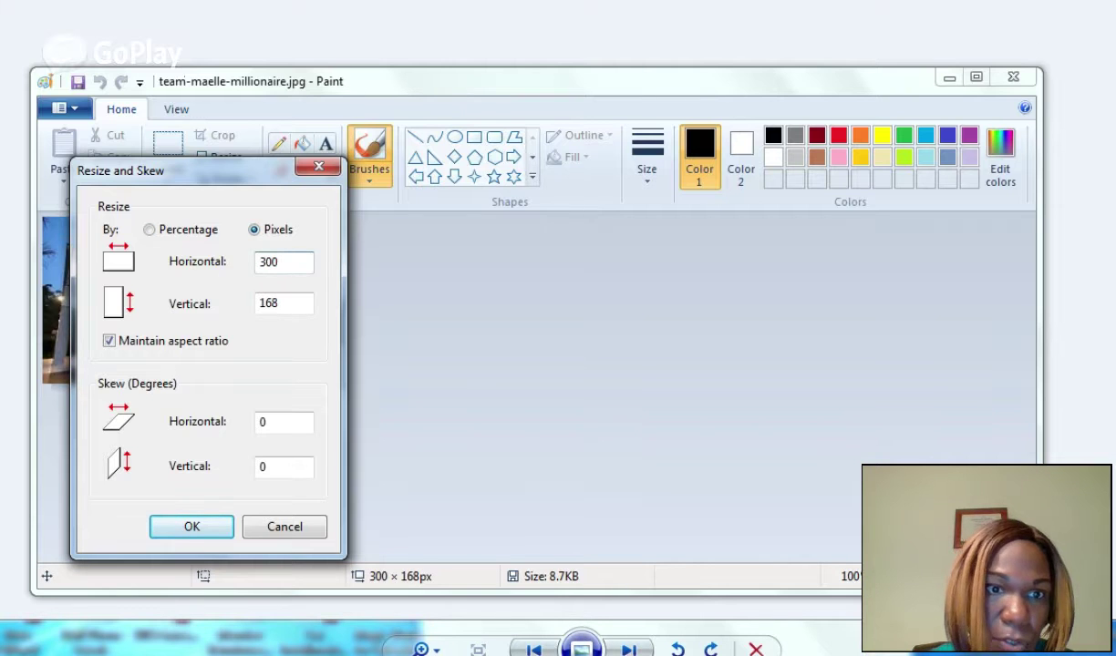
key(BackSpace)
key(BackSpace)
key(BackSpace)
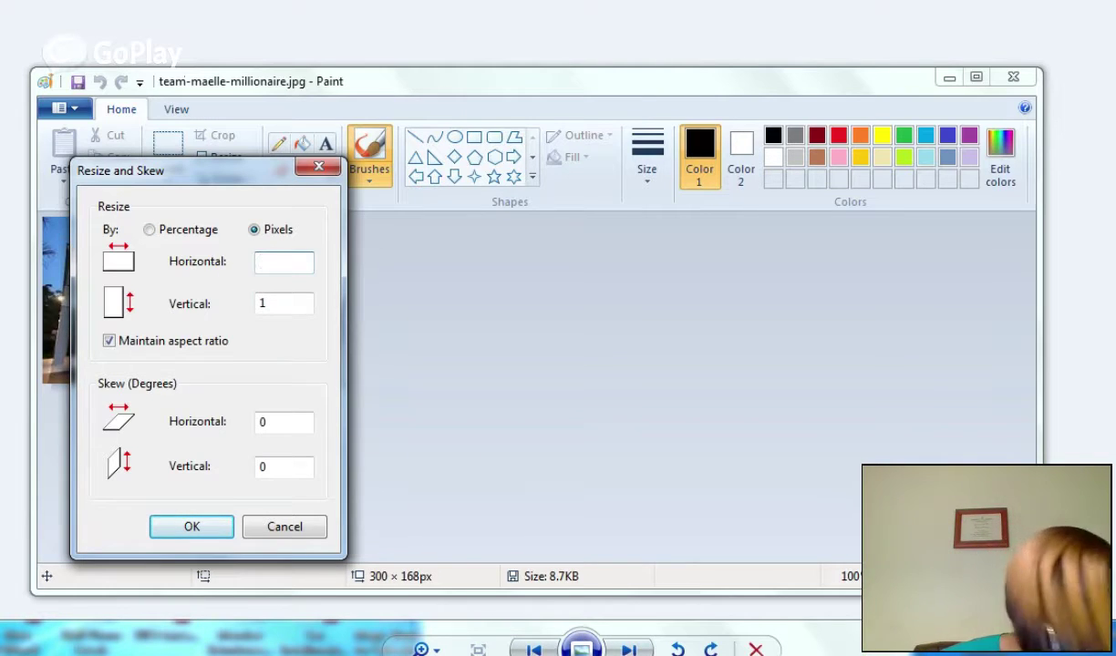
text(2560)
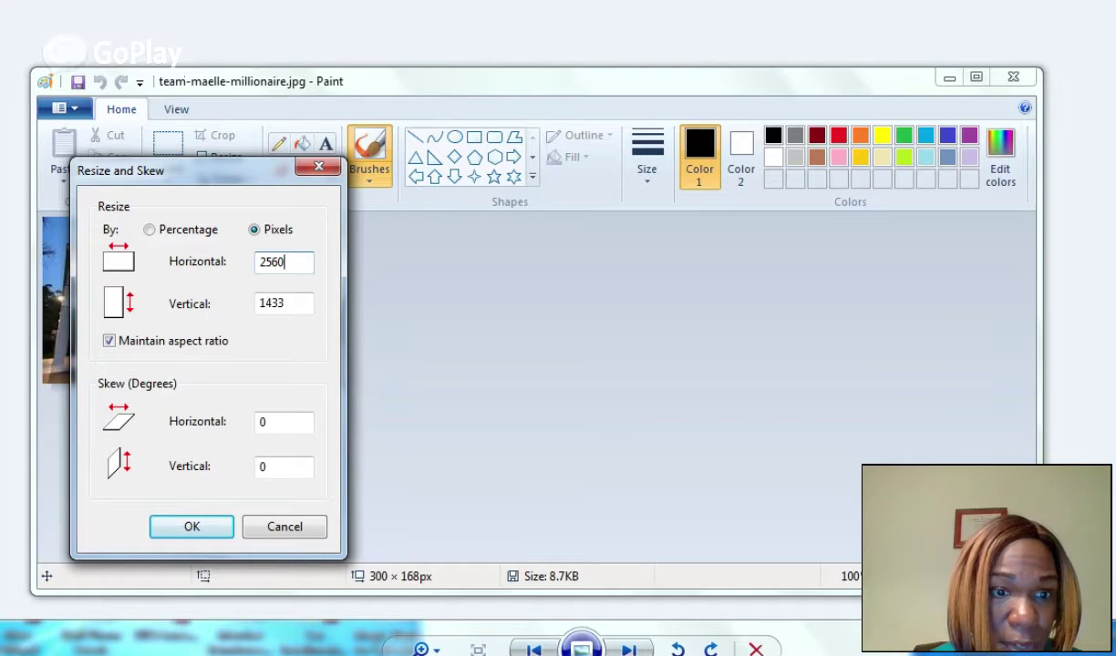
key(Return)
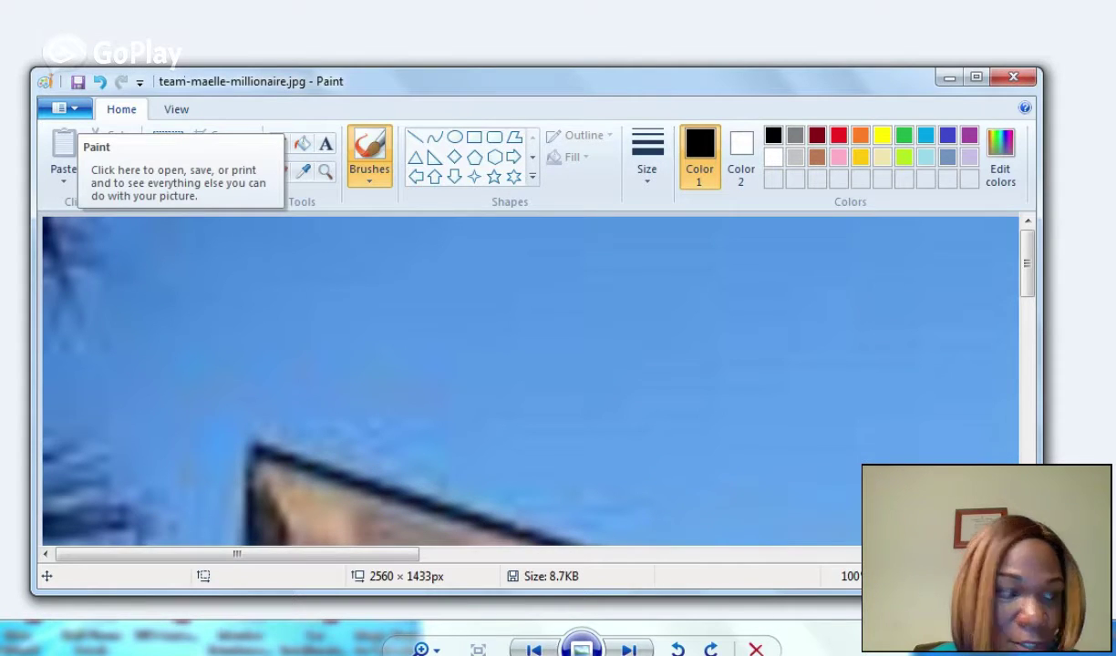
- Save the resized photo to the desktop as PNG team-maelle-millionaire.png and close Paint
click(65, 108)
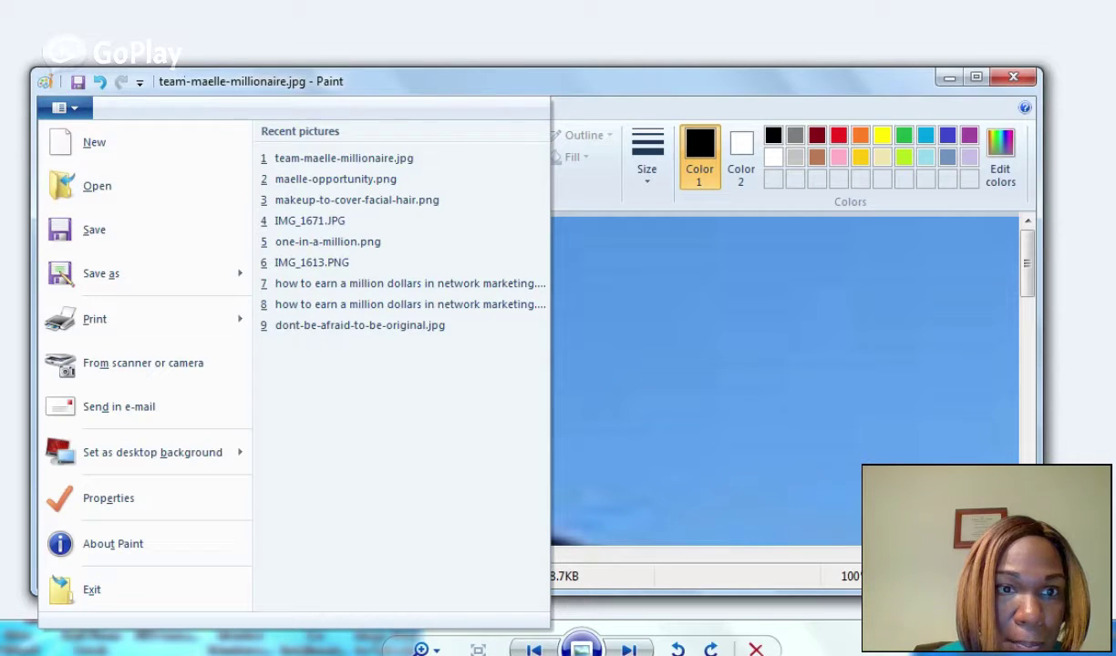
mouse_move(137, 273)
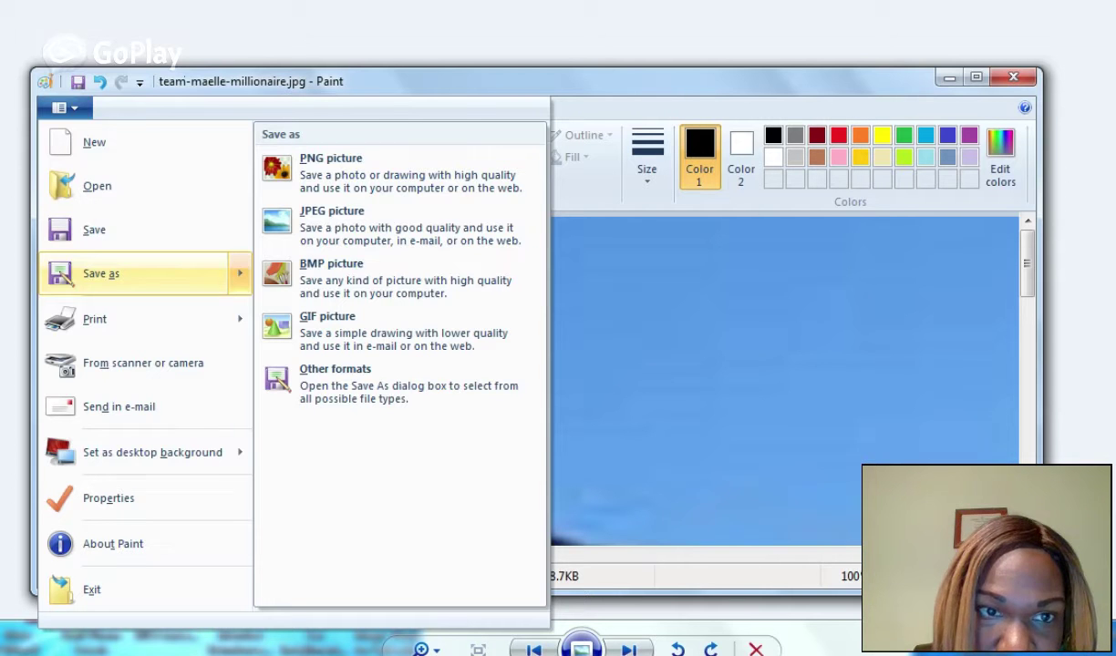
click(330, 164)
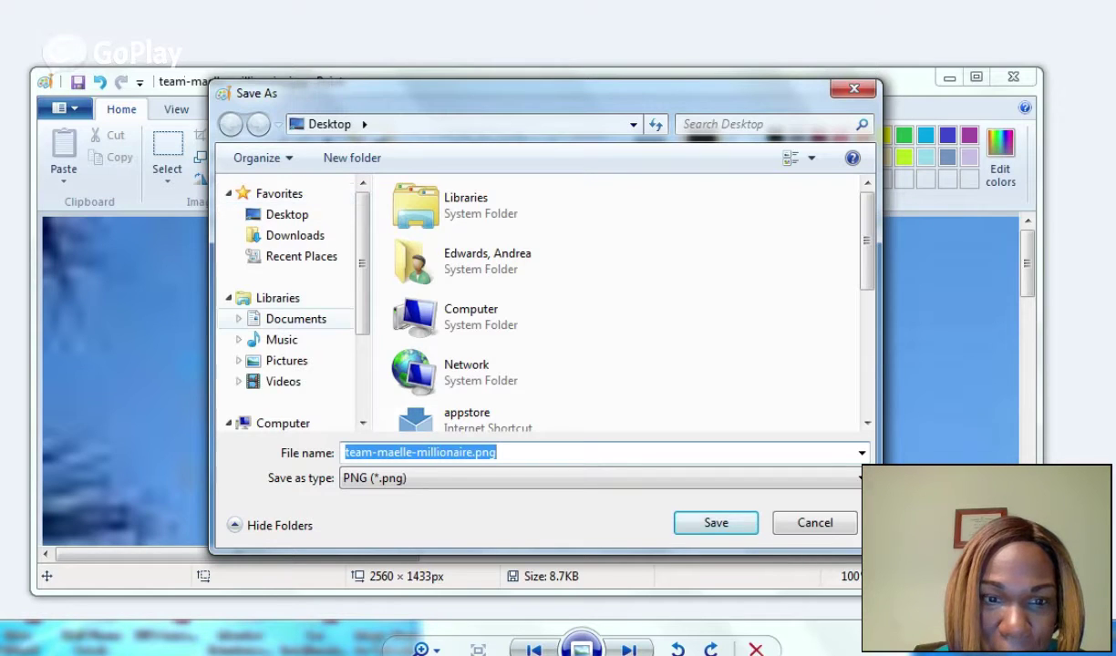
click(715, 522)
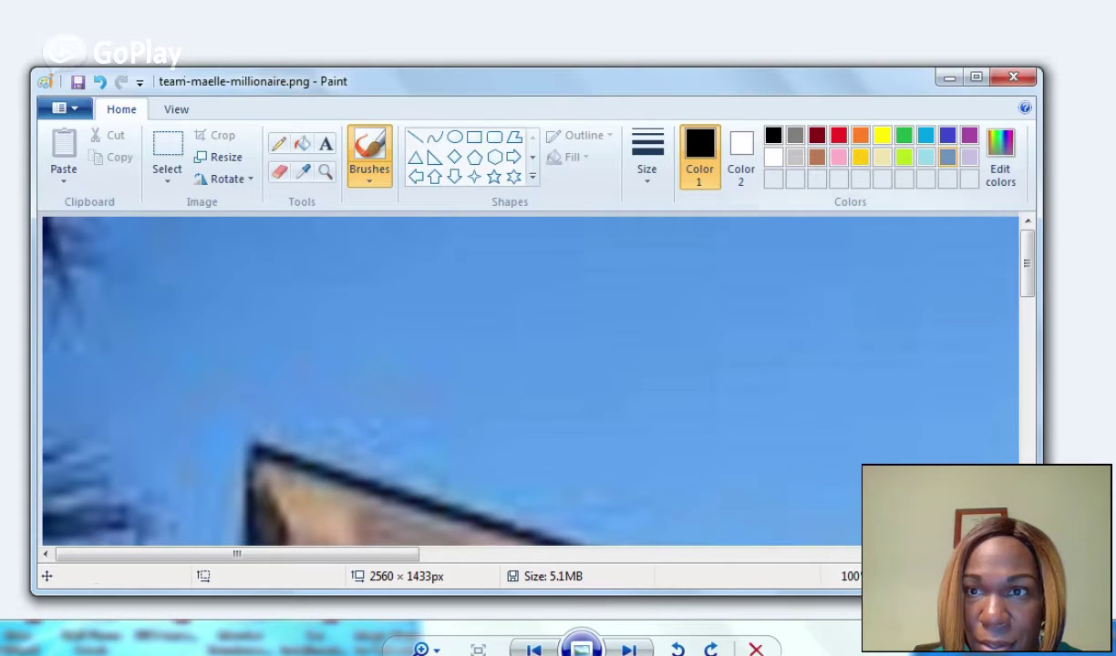
click(1011, 78)
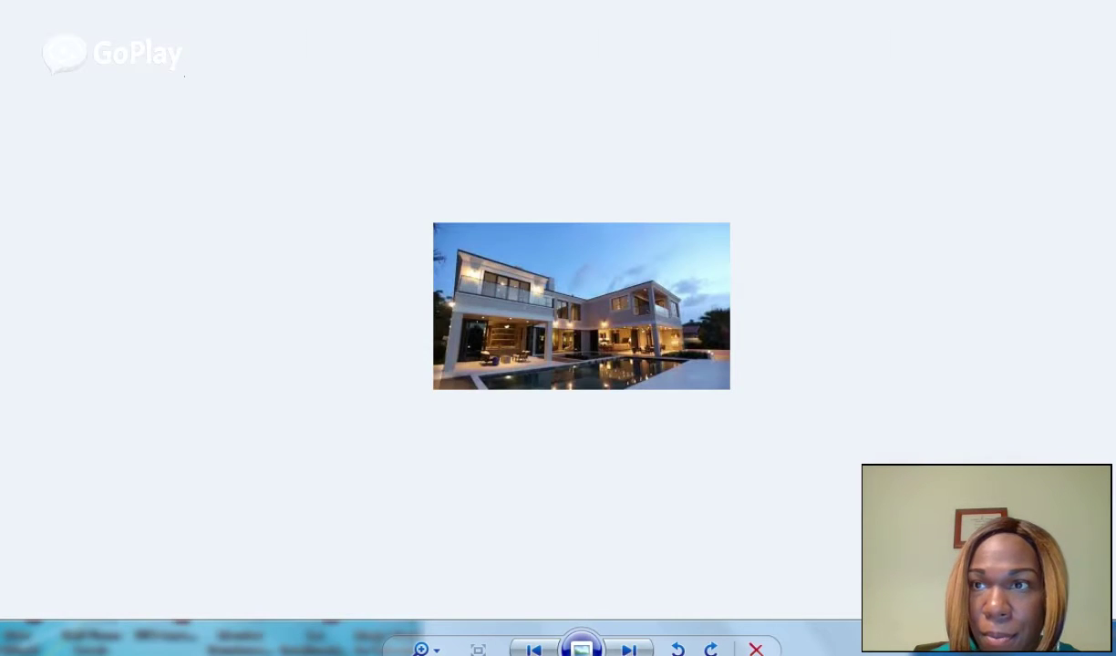
- Close Photo Viewer and return to the browser's YouTube channel art upload dialog
key(alt+F4)
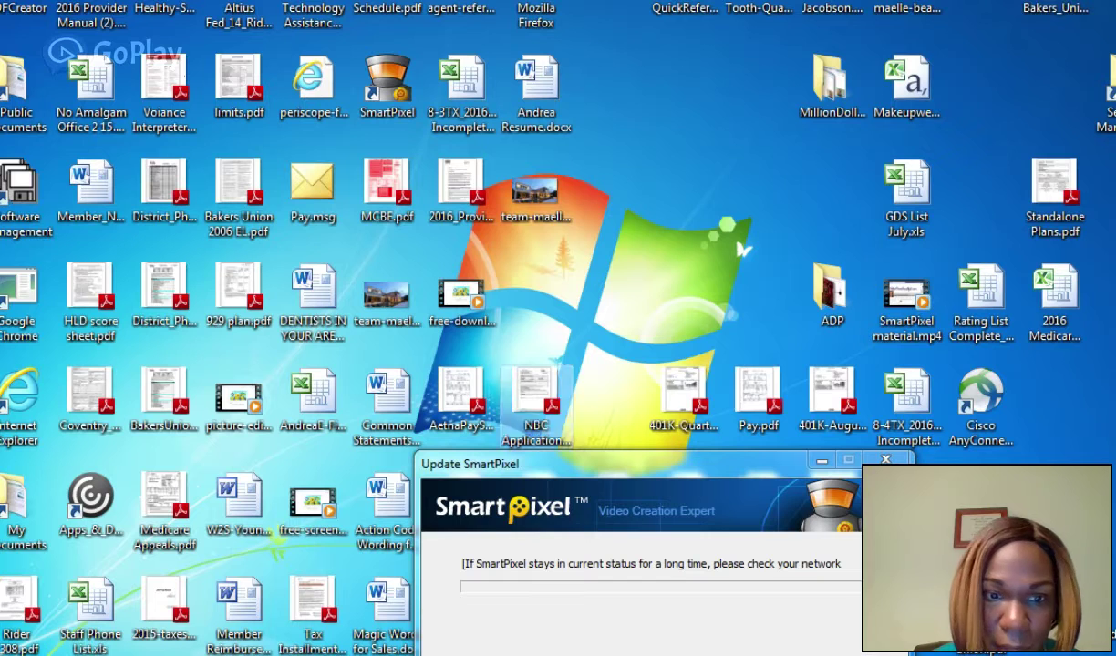
key(alt+Tab)
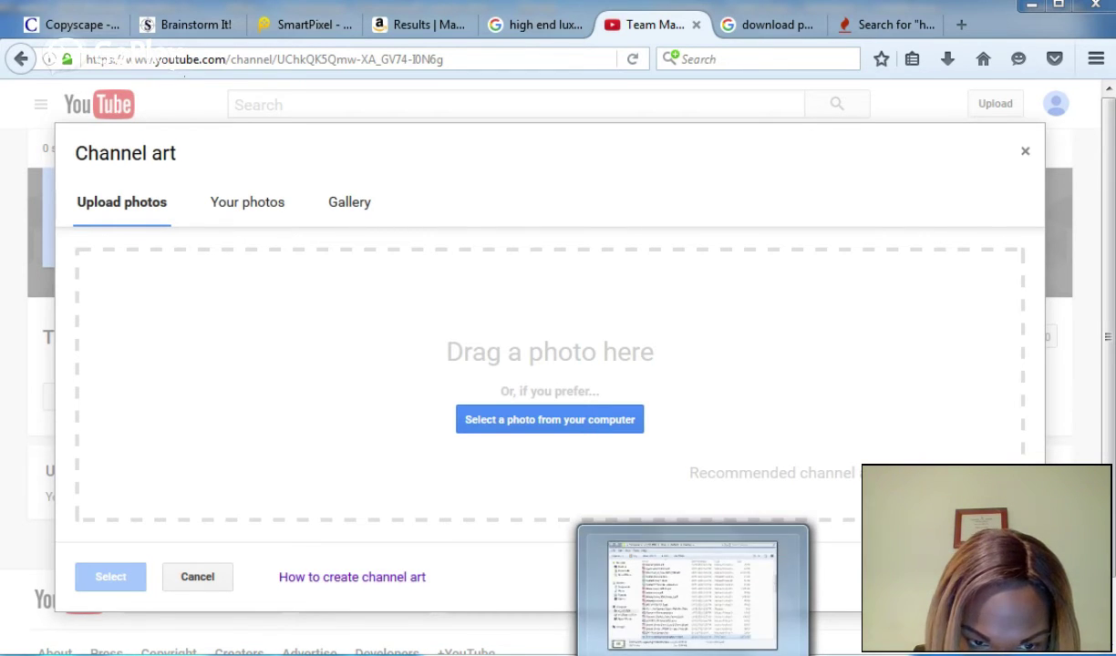
mouse_move(586, 652)
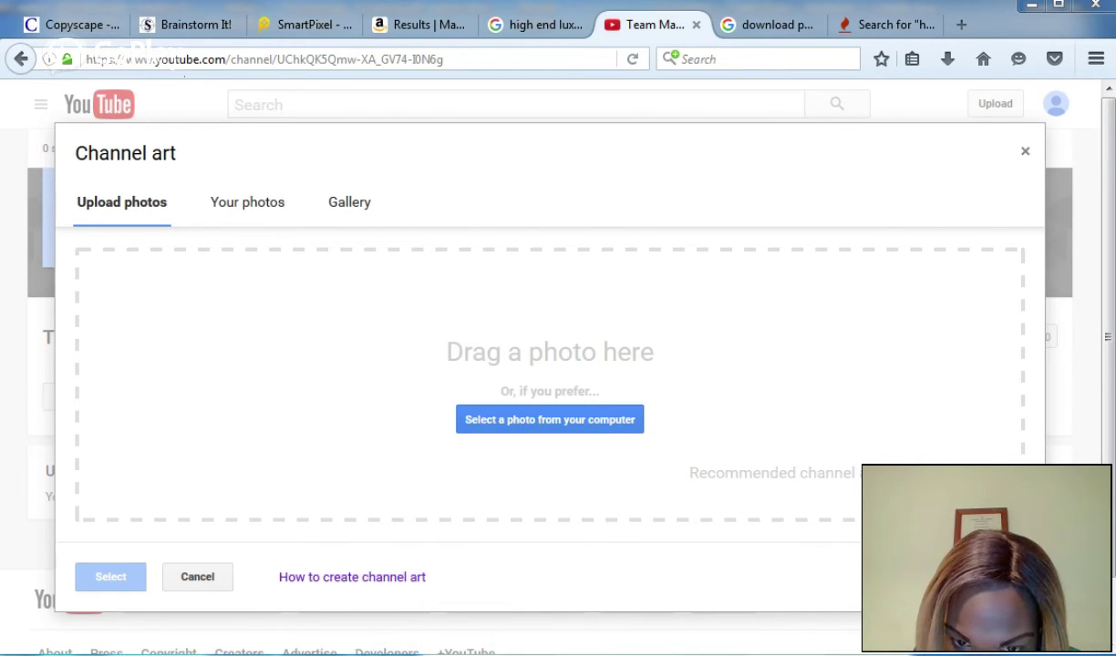
mouse_move(693, 652)
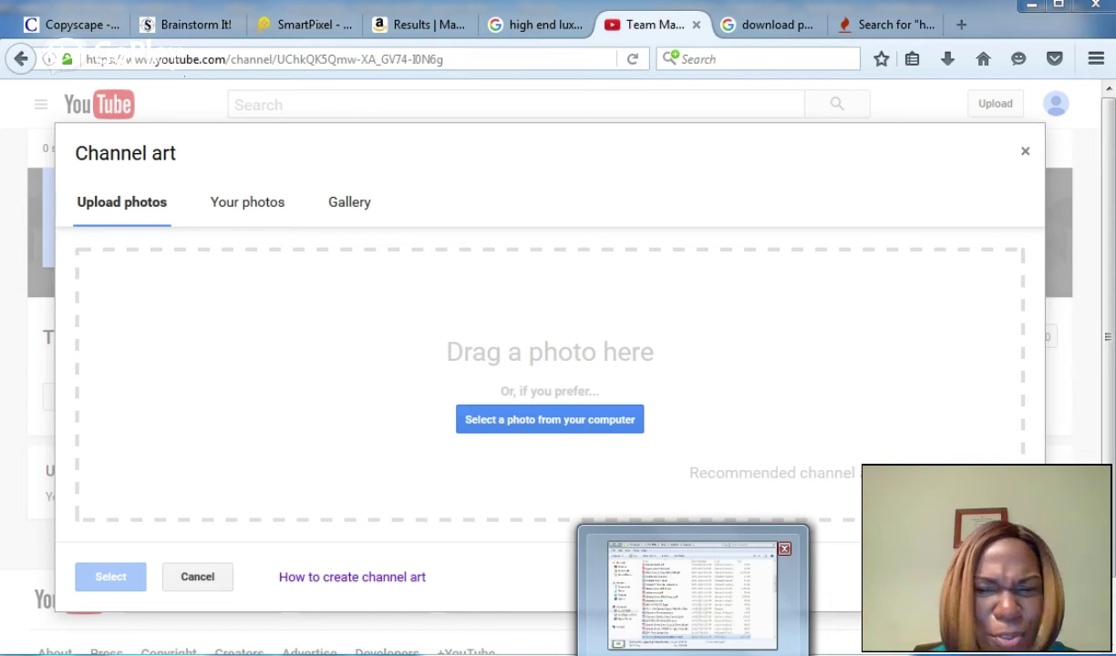